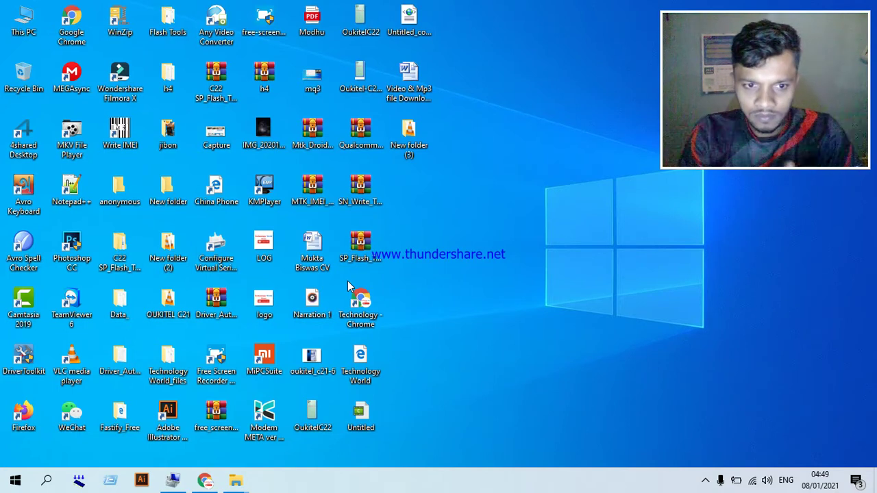
Refresh the desktop and move the Modem META shortcut to empty space on the right
right_click(458, 200)
click(491, 233)
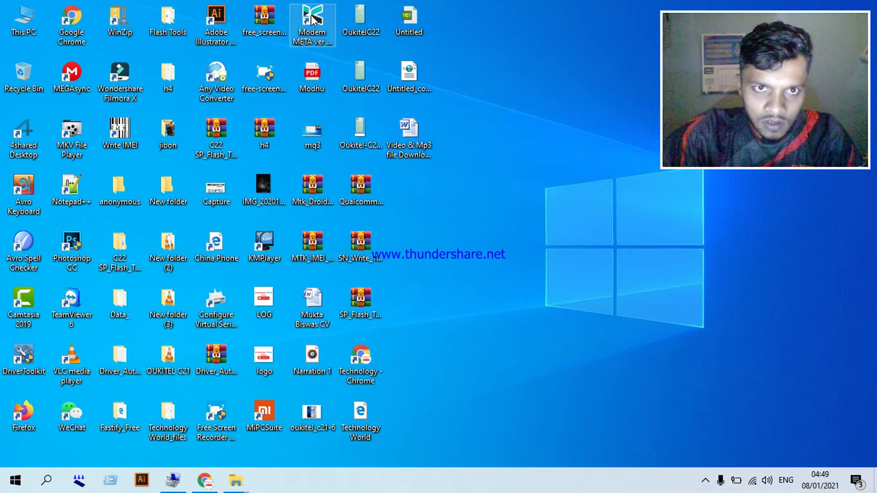
mouse_move(313, 22)
mouse_down()
mouse_move(350, 44)
mouse_move(511, 55)
mouse_up()
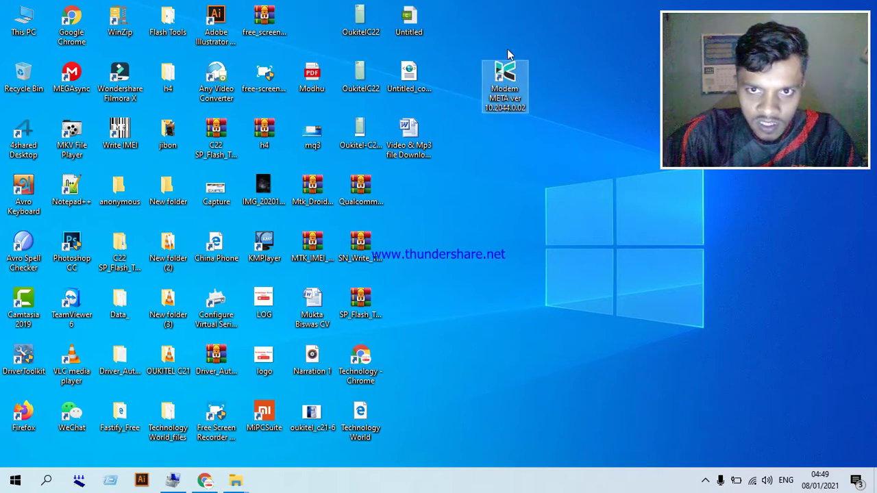
Launch Modem META, refresh the desktop, and nudge the tool's window slightly higher
double_click(508, 83)
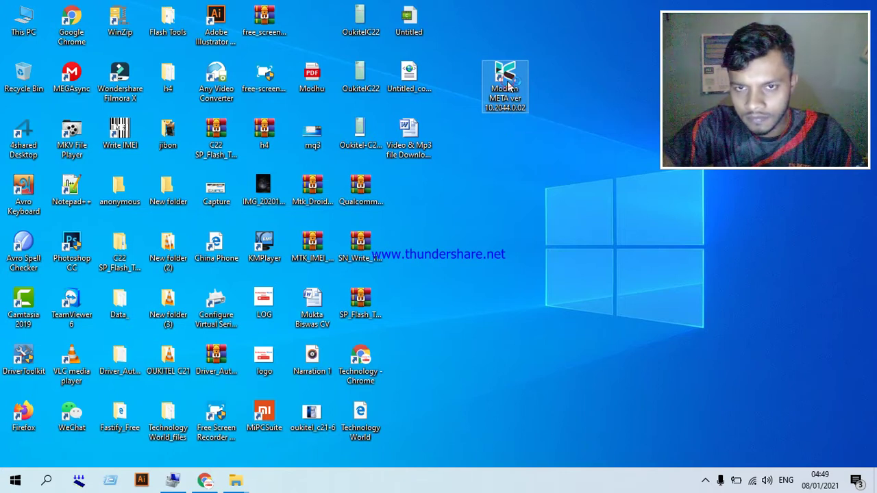
right_click(476, 140)
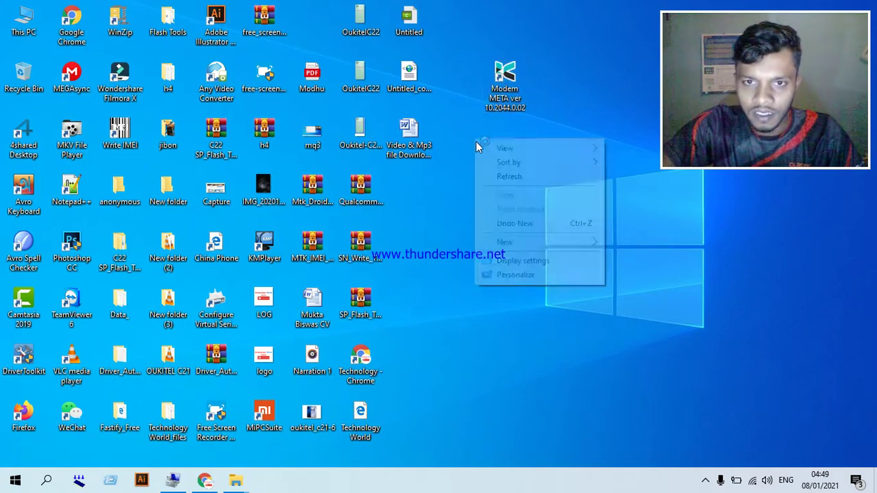
click(505, 175)
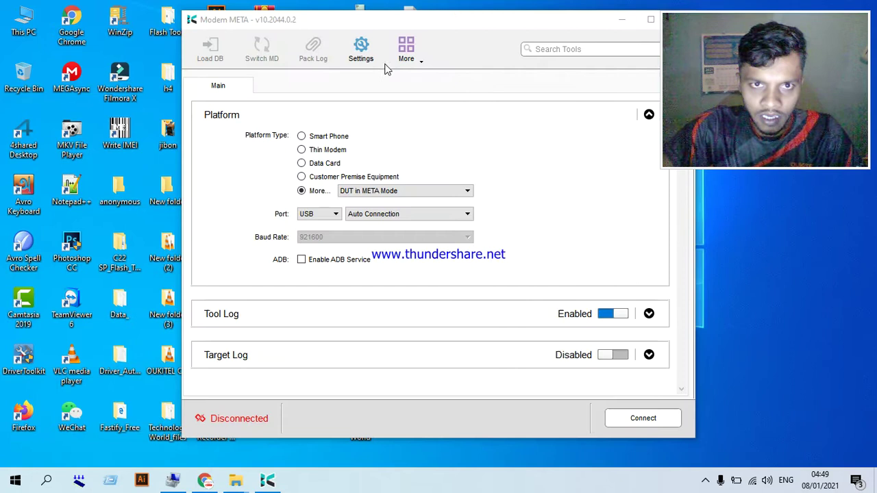
drag(411, 24, 411, 15)
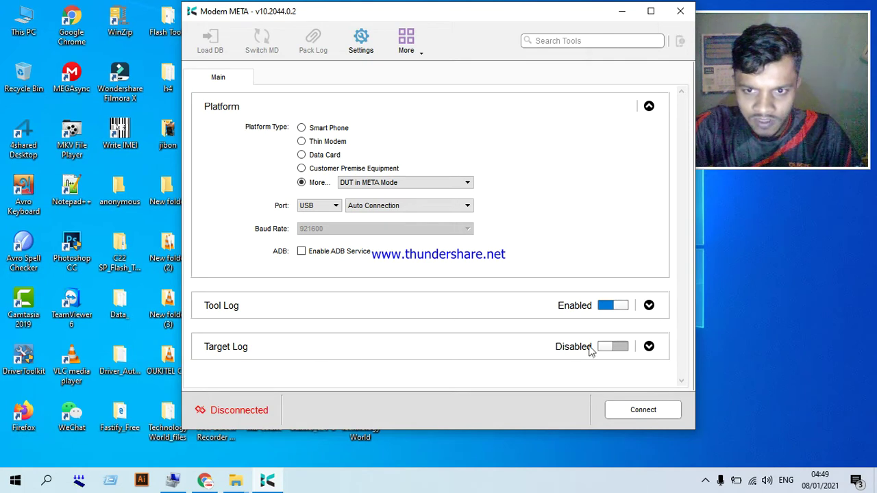
Enable Target Log, choose Smart Phone as Platform Type, and start connecting to the phone
click(614, 348)
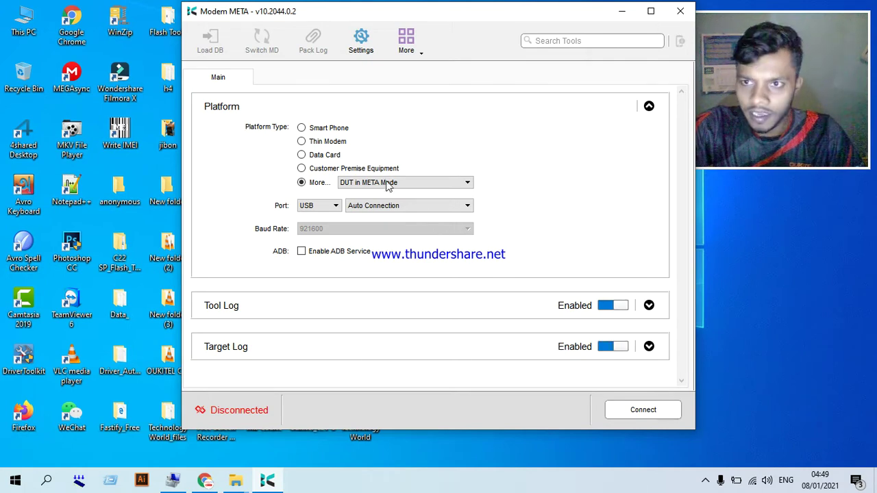
click(344, 133)
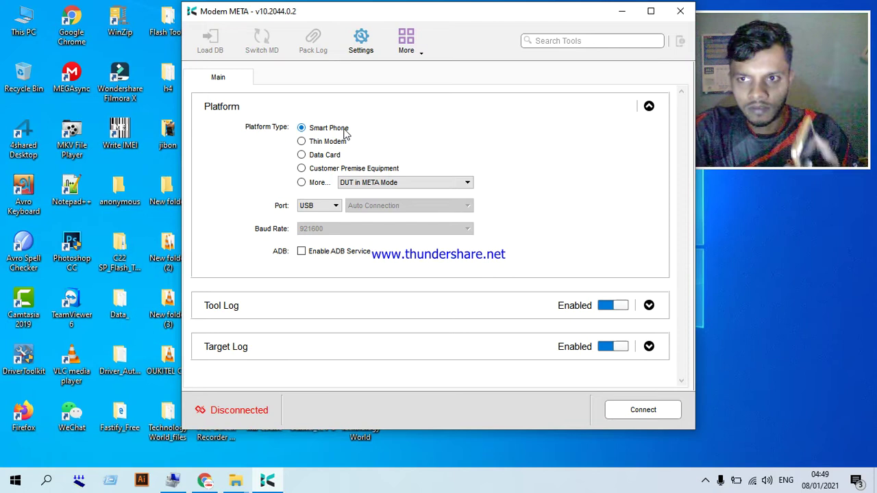
click(643, 411)
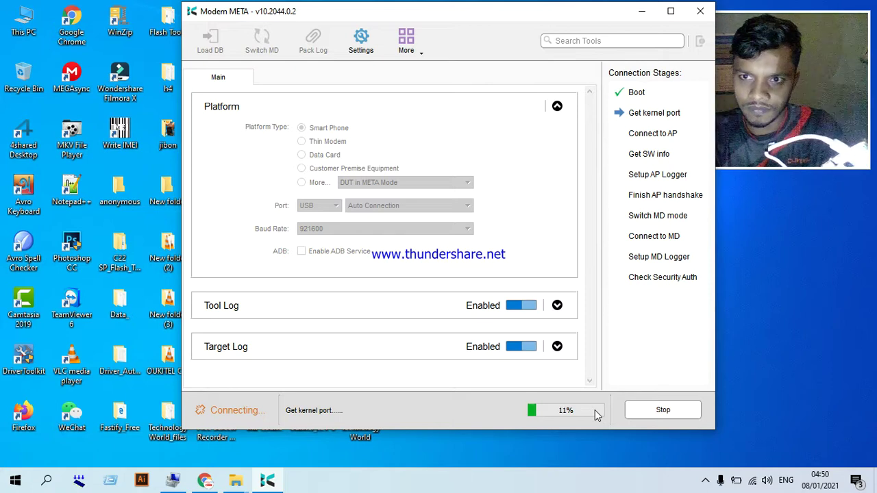
Let the connection stages finish, cancelling the PdaNet USB Pairing prompt
mouse_move(761, 67)
mouse_down()
mouse_move(802, 51)
mouse_move(818, 176)
mouse_move(804, 186)
mouse_up()
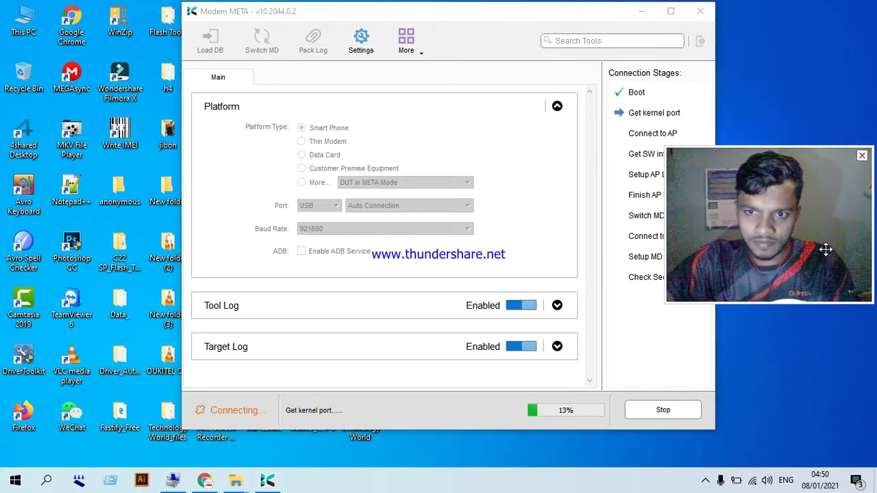
mouse_move(770, 231)
mouse_down()
mouse_move(780, 399)
mouse_move(779, 345)
mouse_move(775, 376)
mouse_up()
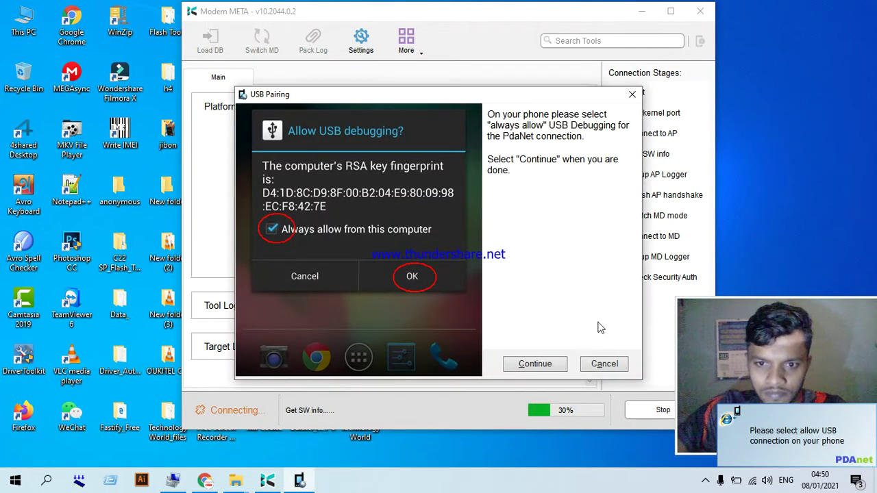
click(585, 367)
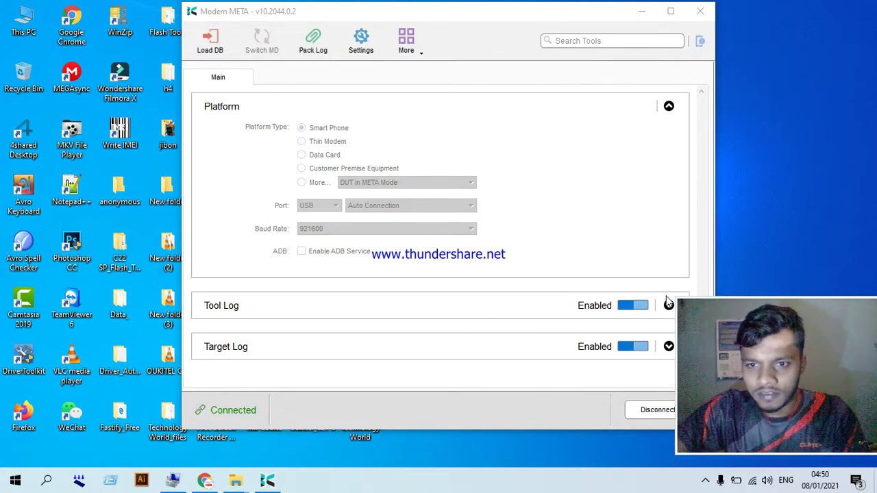
Load the NVRAM database From File: BPLGUInfoCustomAppSrcP_MT6580_S00 in Desktop\Data_, using filter All (*.*)
click(514, 14)
drag(508, 21, 467, 25)
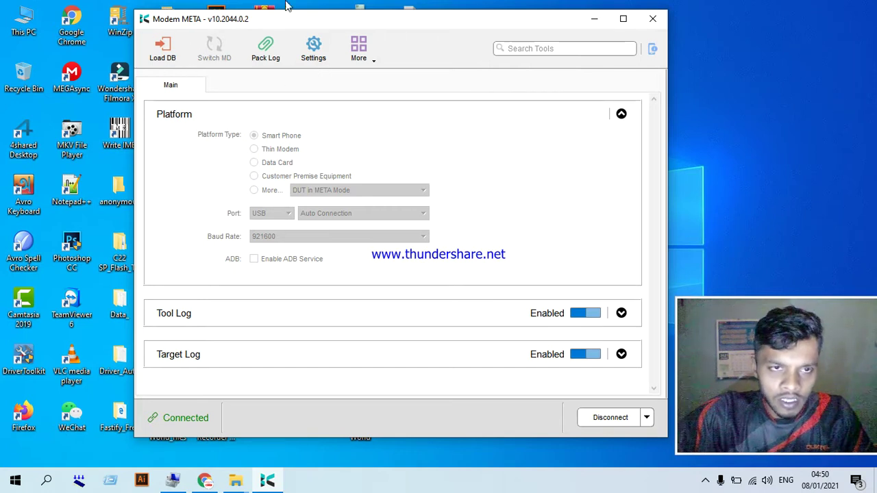
click(160, 62)
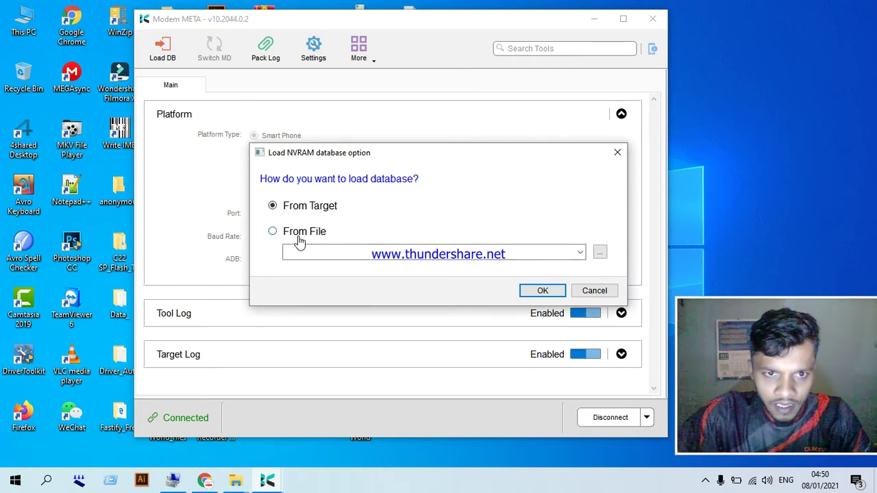
click(600, 256)
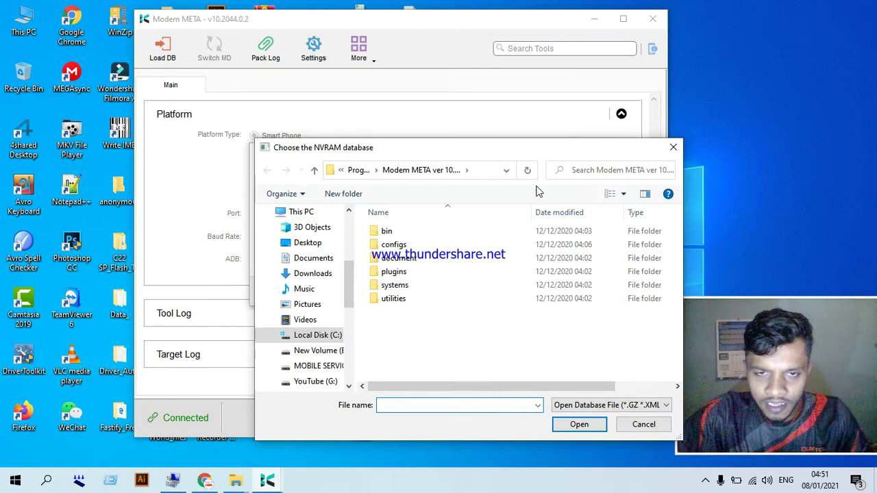
drag(532, 152, 505, 96)
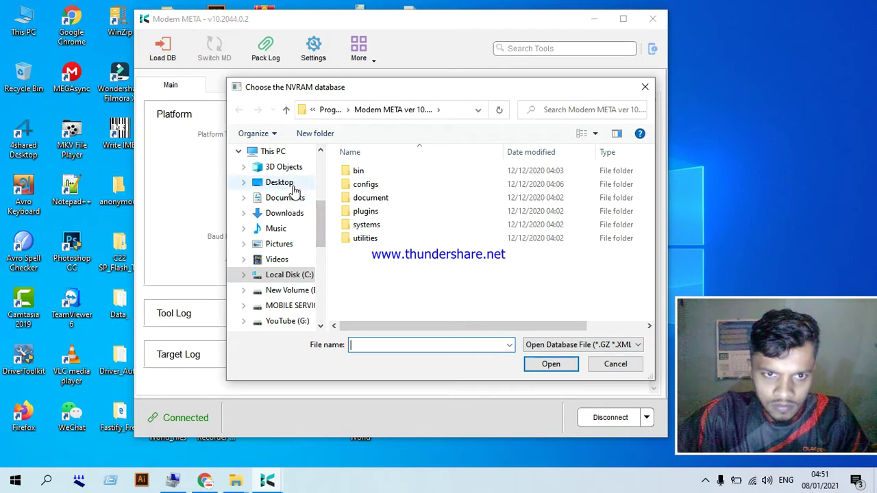
click(288, 183)
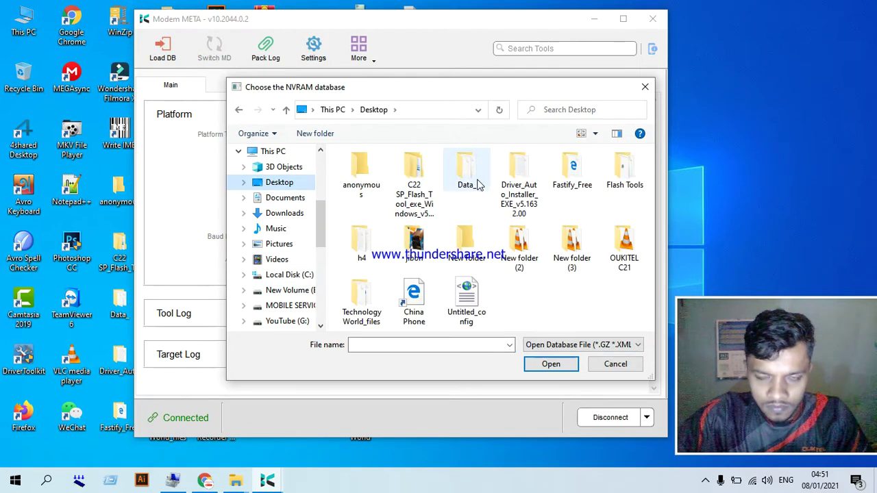
double_click(476, 180)
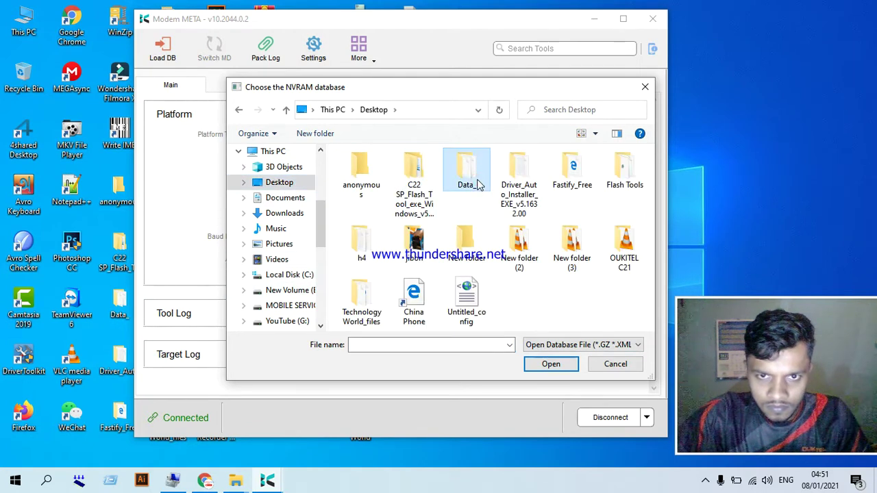
click(568, 345)
click(542, 365)
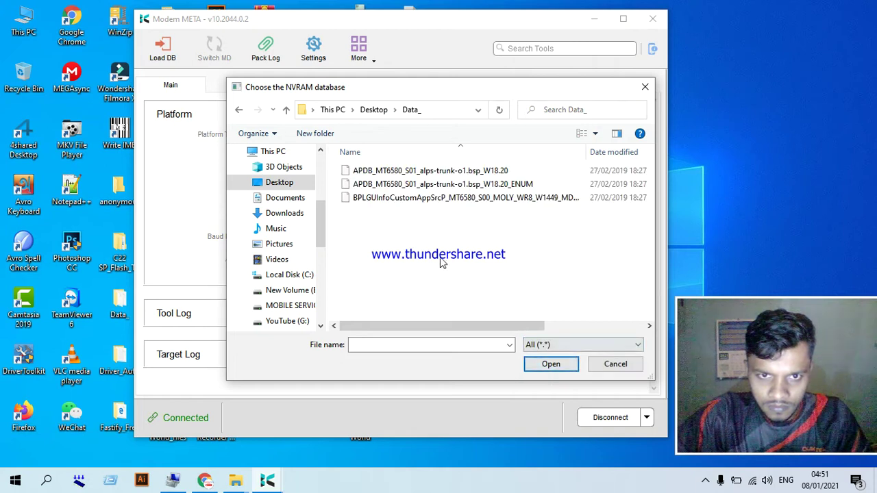
click(442, 204)
double_click(442, 202)
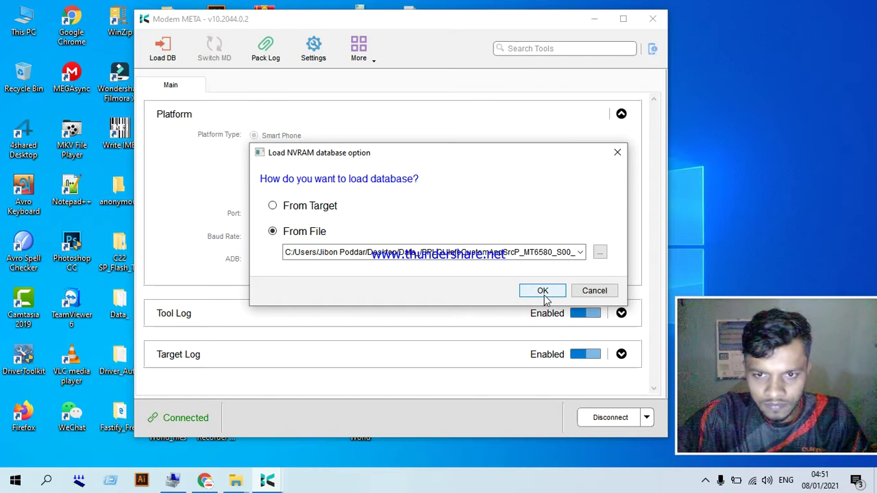
Confirm the database load option with OK and open the Search Tools list
click(544, 293)
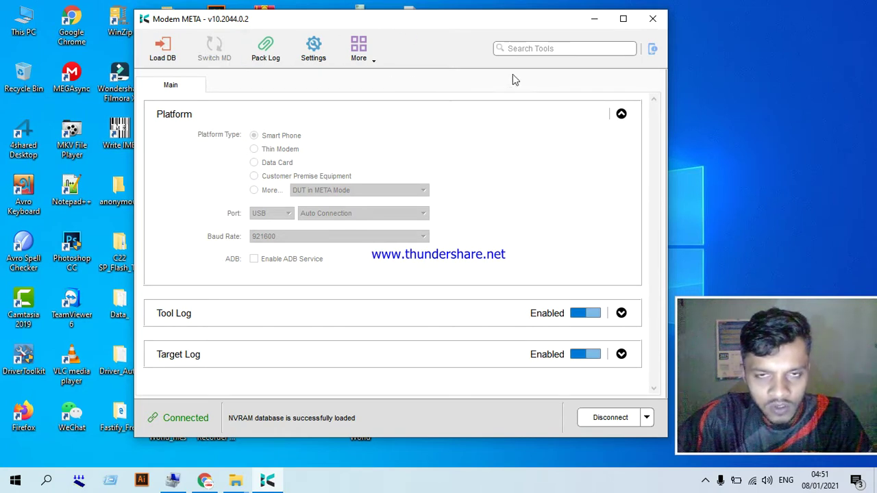
click(616, 49)
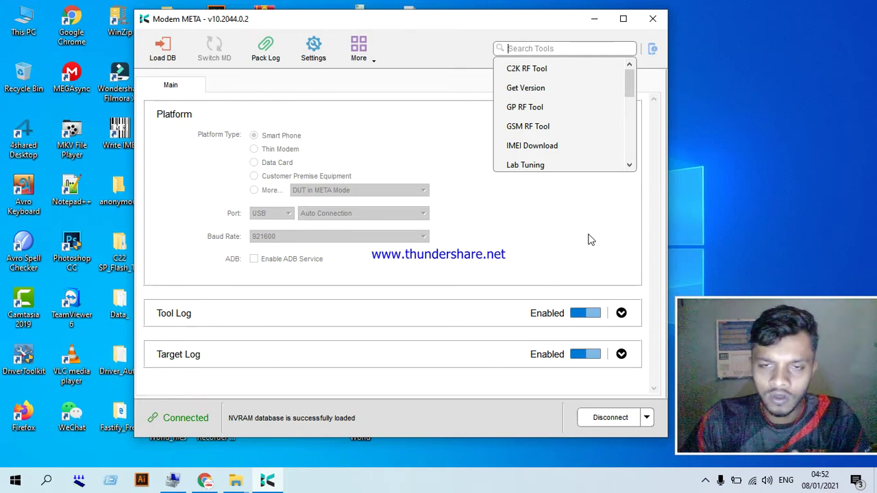
Open IMEI Download and read the phone's current SIM1 and SIM2 IMEIs
click(552, 148)
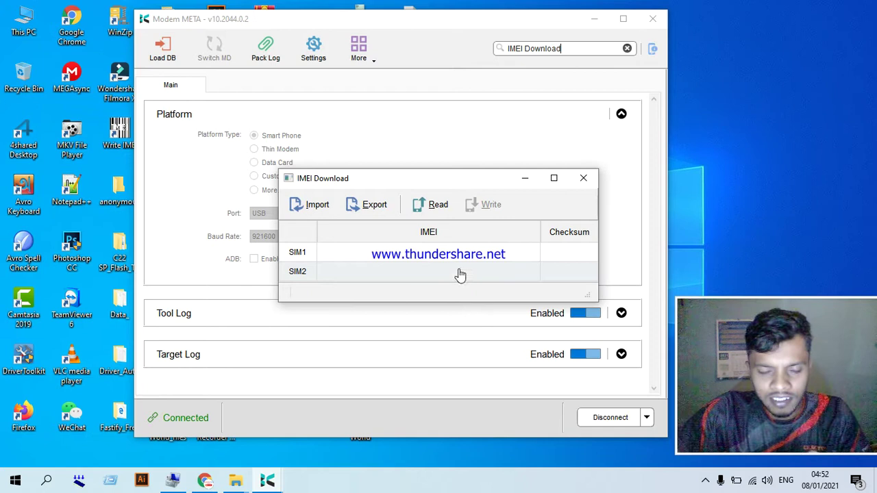
click(446, 215)
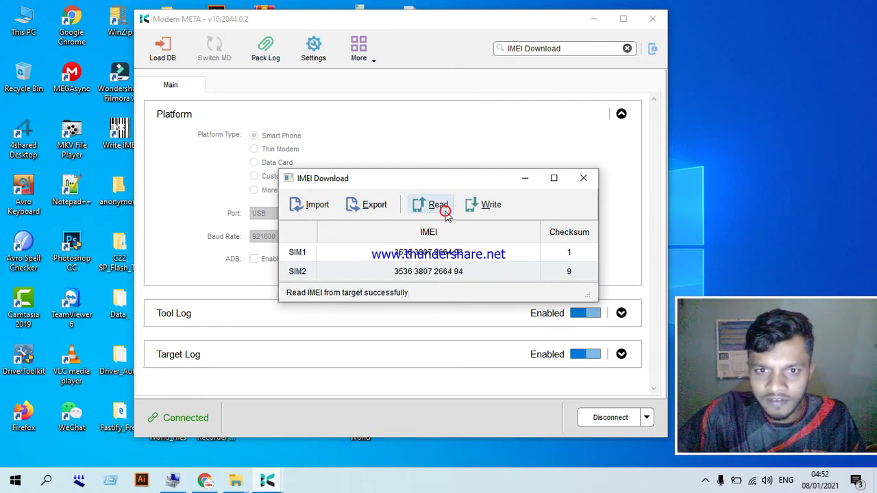
Select the SIM1 IMEI text and copy it
double_click(404, 253)
drag(375, 252, 319, 252)
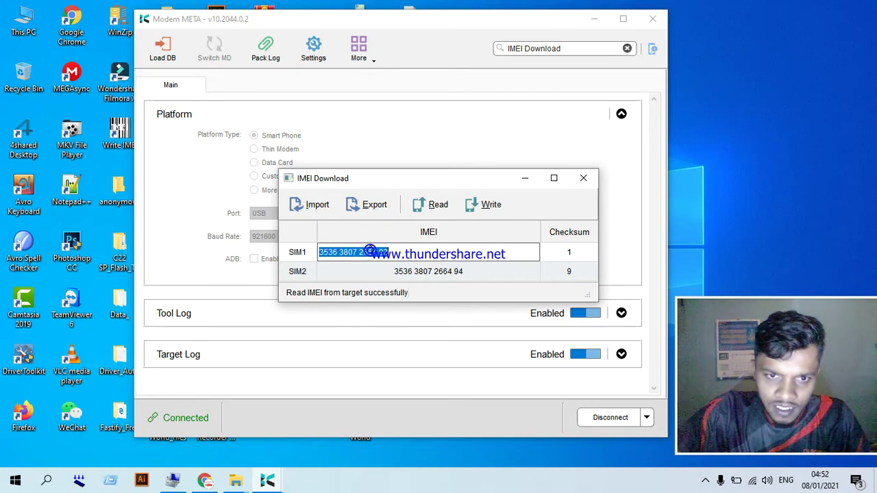
right_click(381, 259)
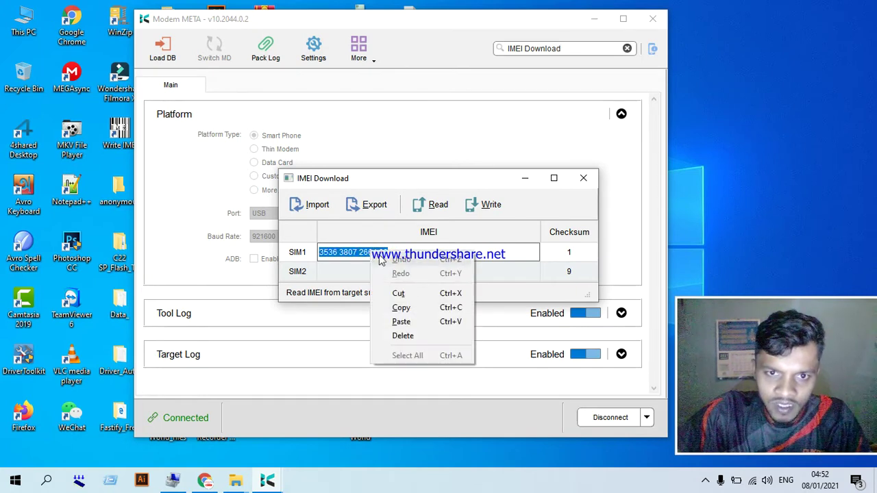
click(407, 308)
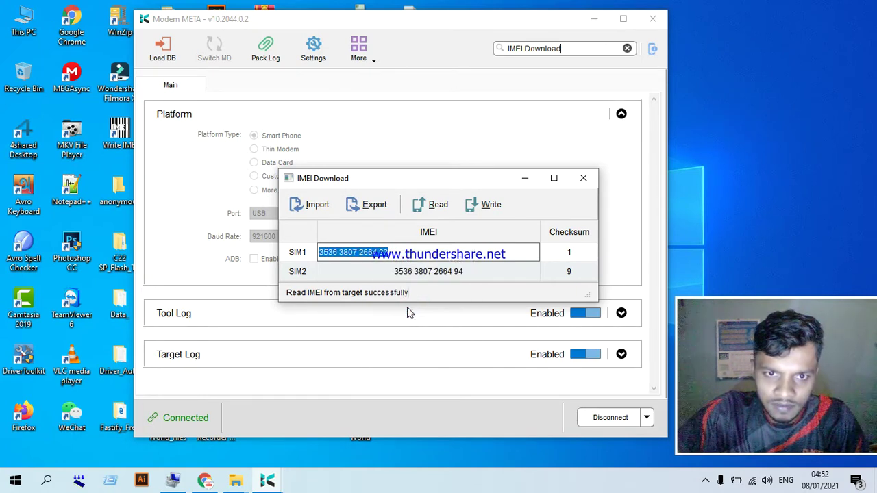
Write the IMEIs to the phone, close IMEI Download, and reopen it from Search Tools
click(486, 211)
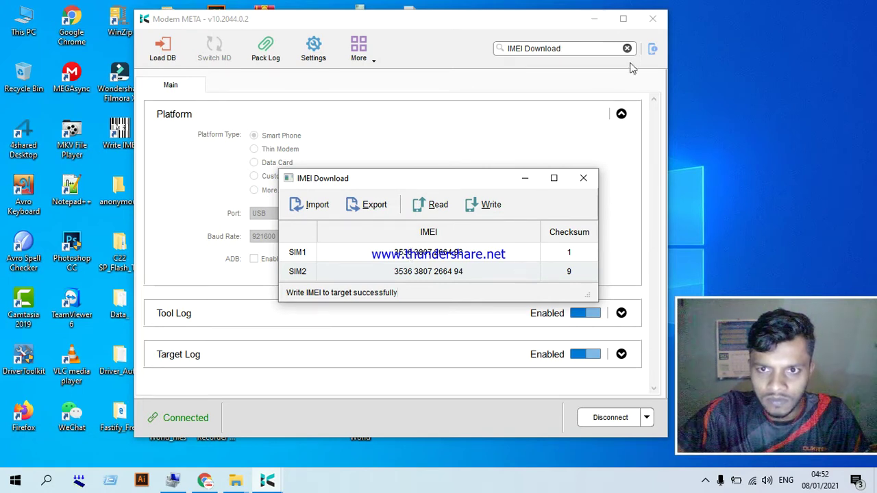
click(583, 178)
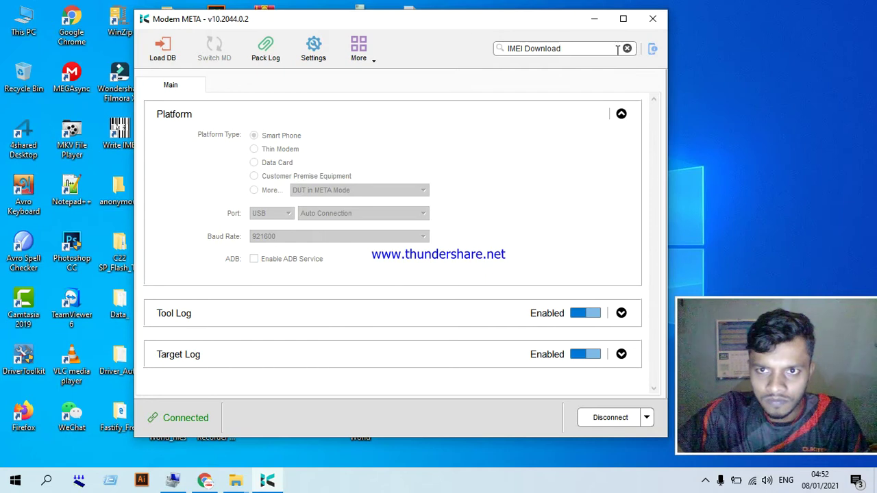
click(626, 48)
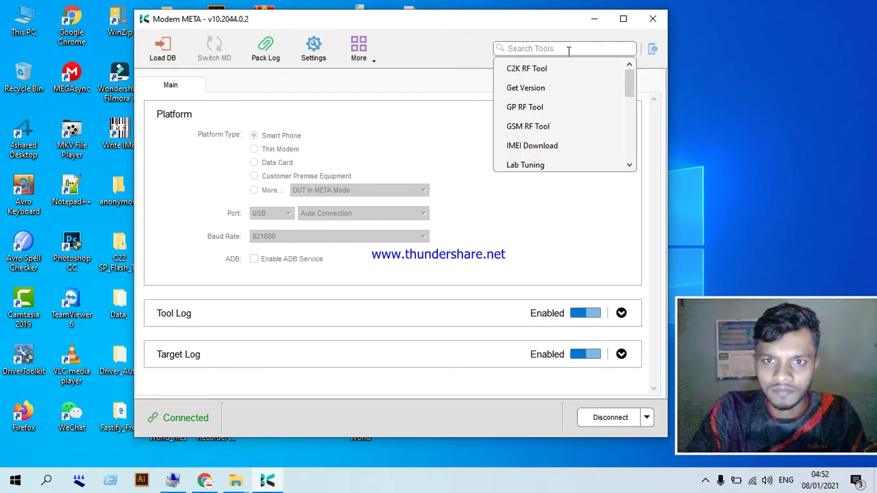
click(552, 146)
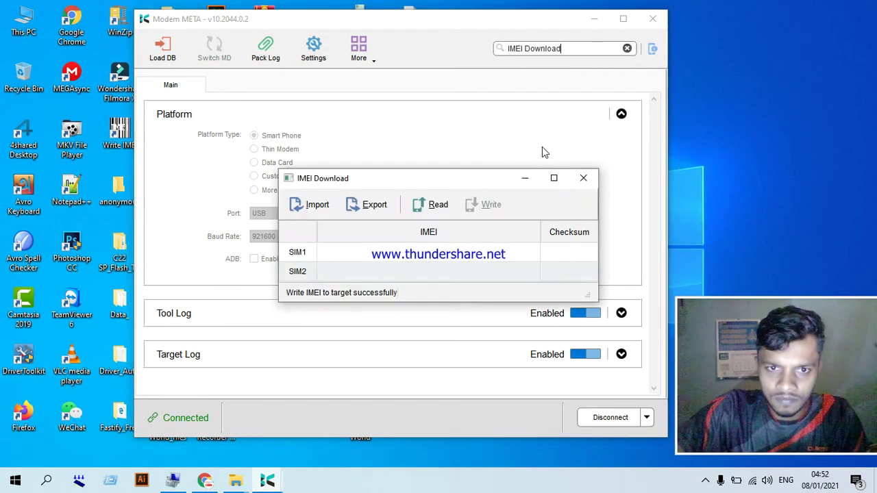
double_click(364, 255)
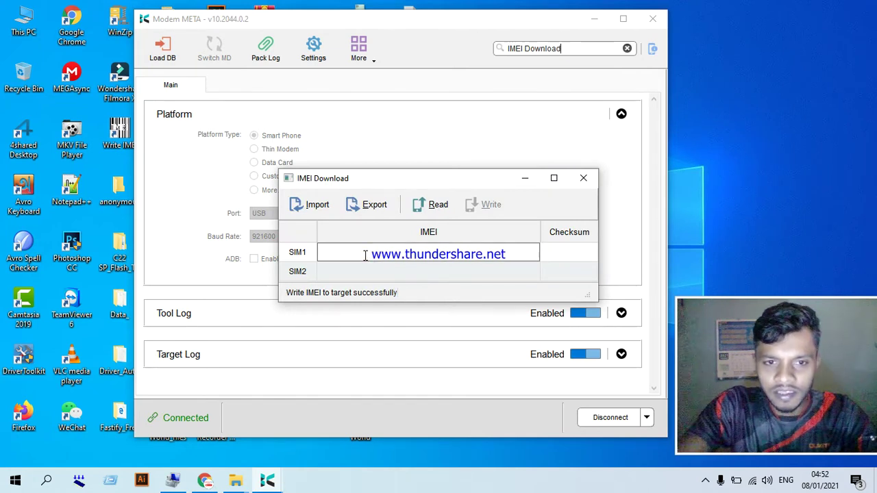
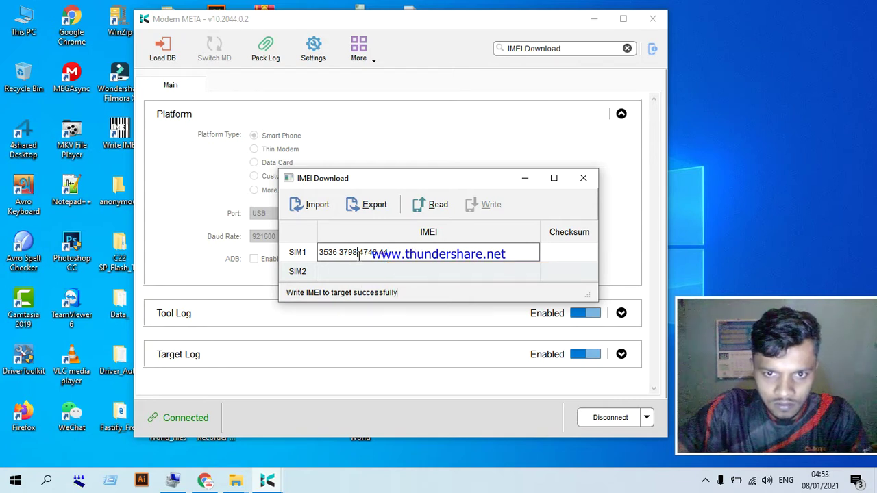
double_click(352, 252)
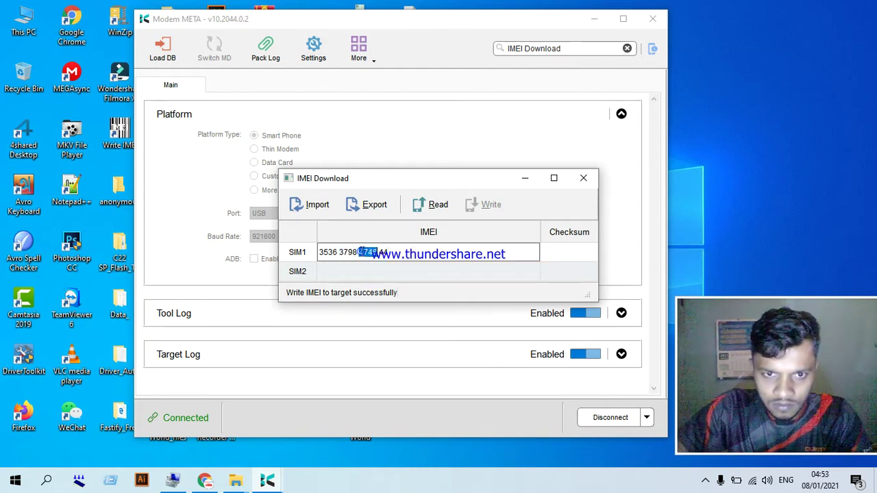
double_click(383, 252)
triple_click(403, 251)
key(ctrl+c)
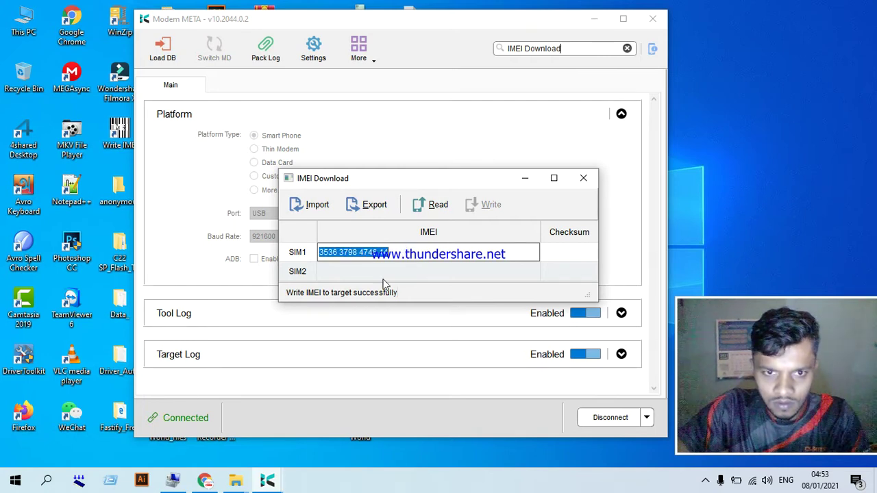
click(383, 272)
key(ctrl+v)
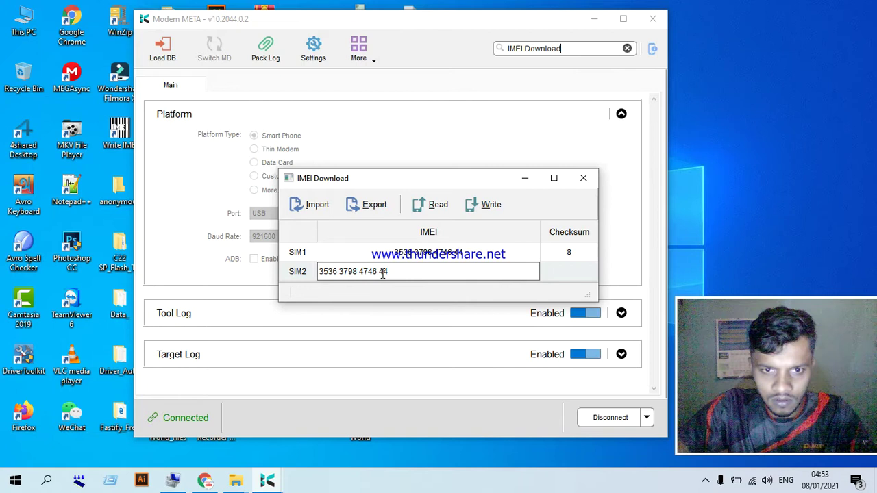
key(BackSpace)
text(77)
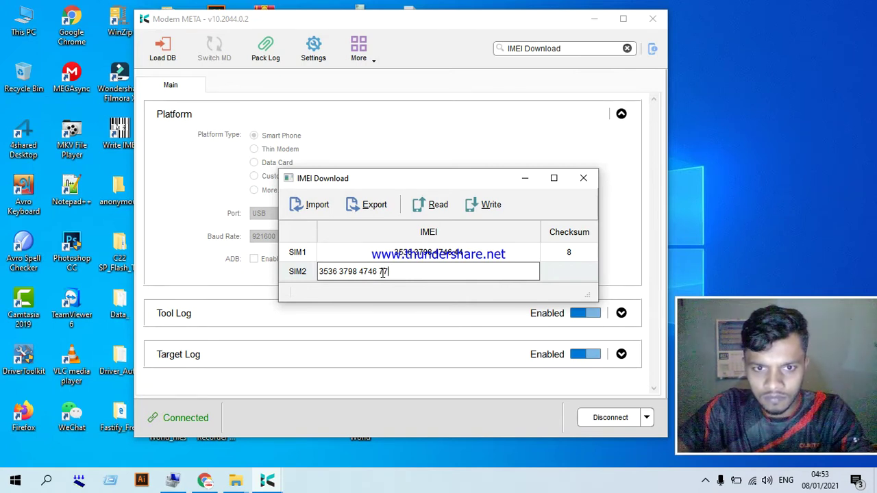
click(376, 292)
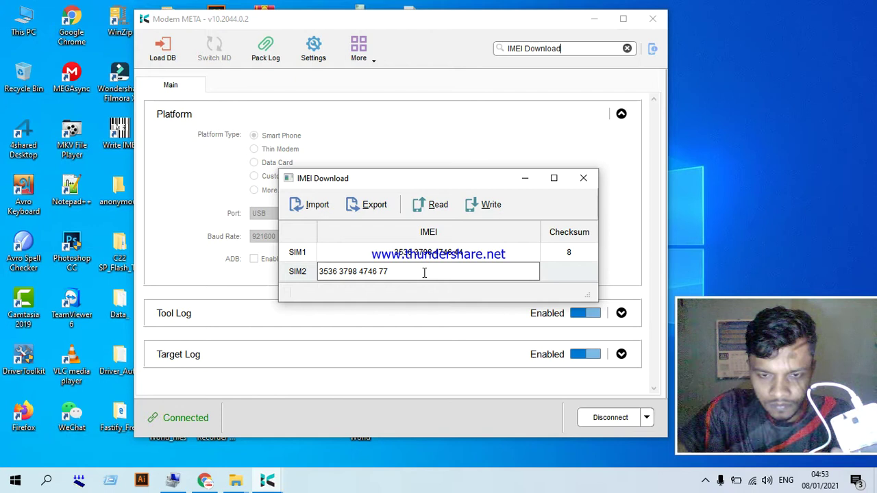
key(BackSpace)
text(5)
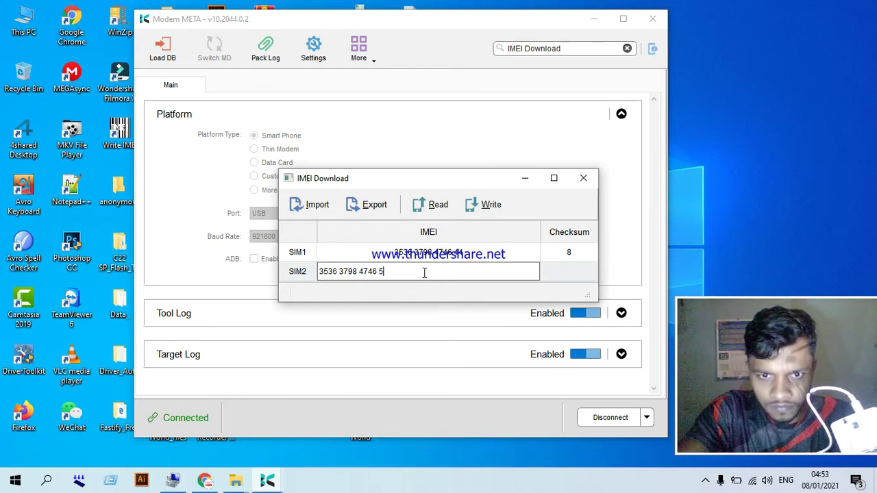
text(4)
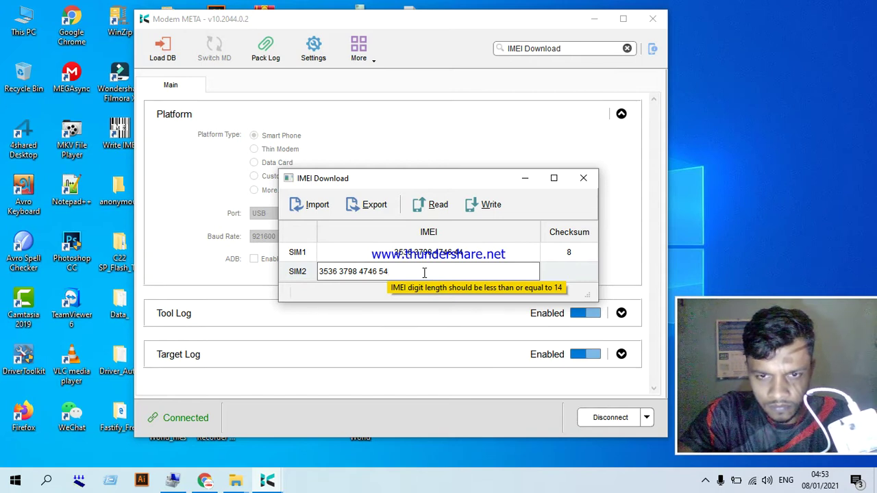
key(BackSpace)
text(66)
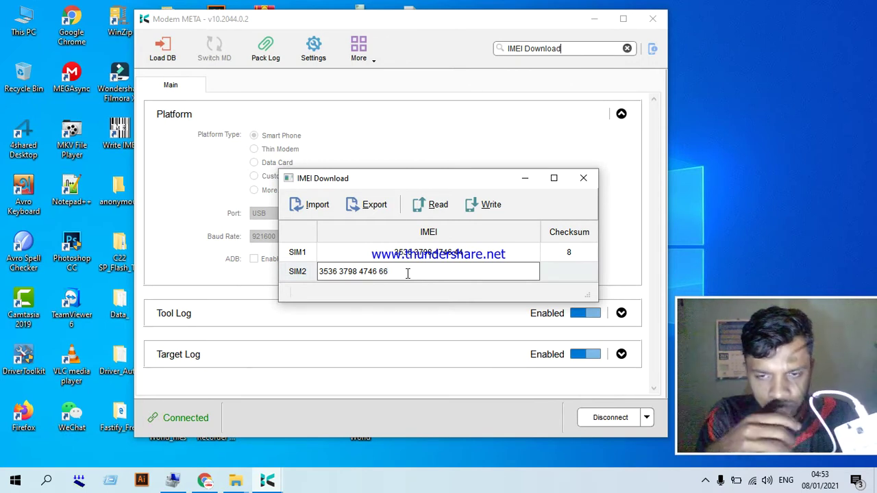
click(558, 272)
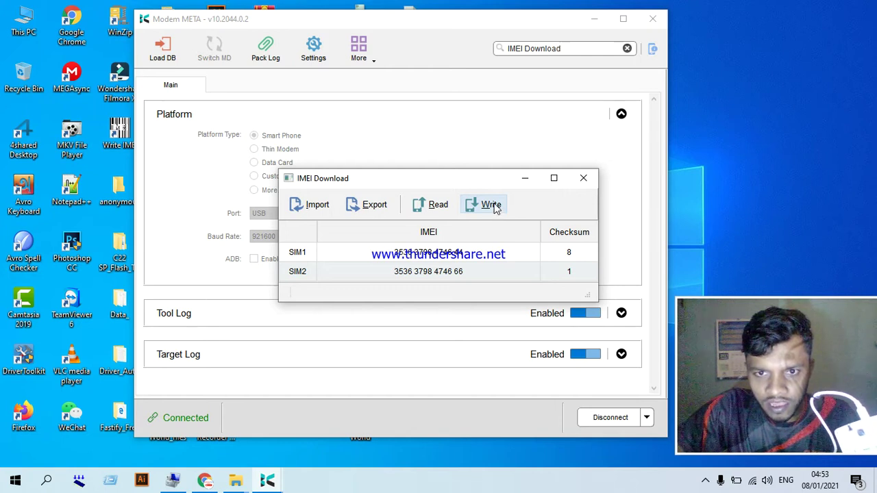
Write the new IMEIs to the phone, then bring up Free Screen Recorder from the hidden tray icons
click(493, 206)
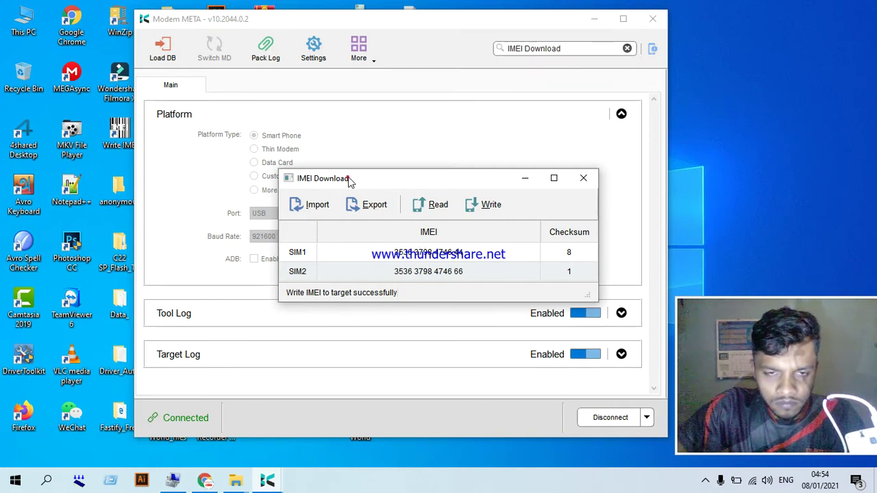
drag(349, 179, 334, 148)
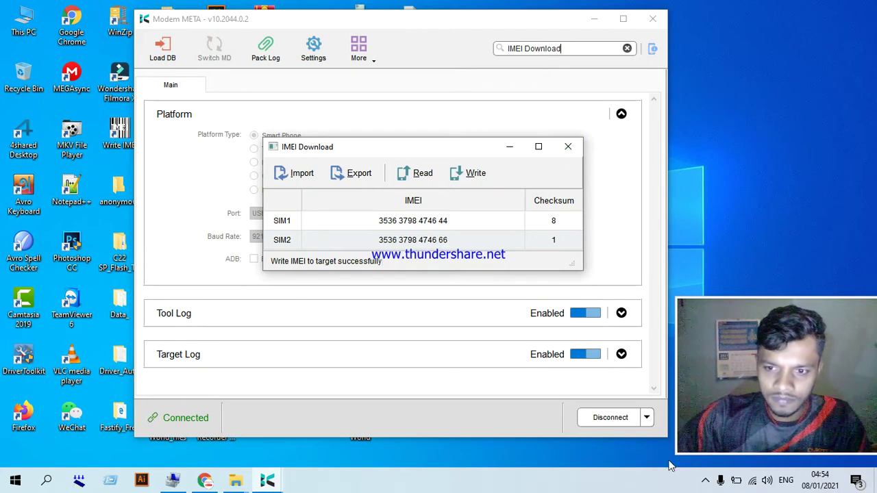
click(708, 480)
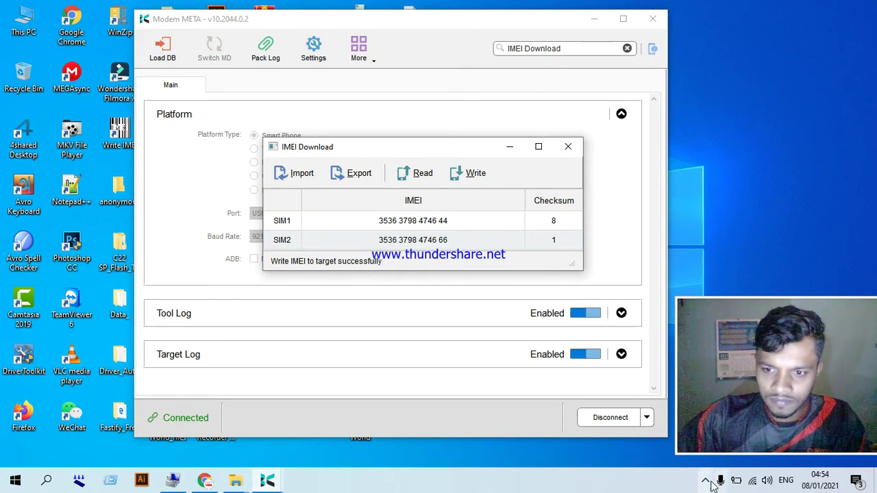
click(707, 480)
click(667, 429)
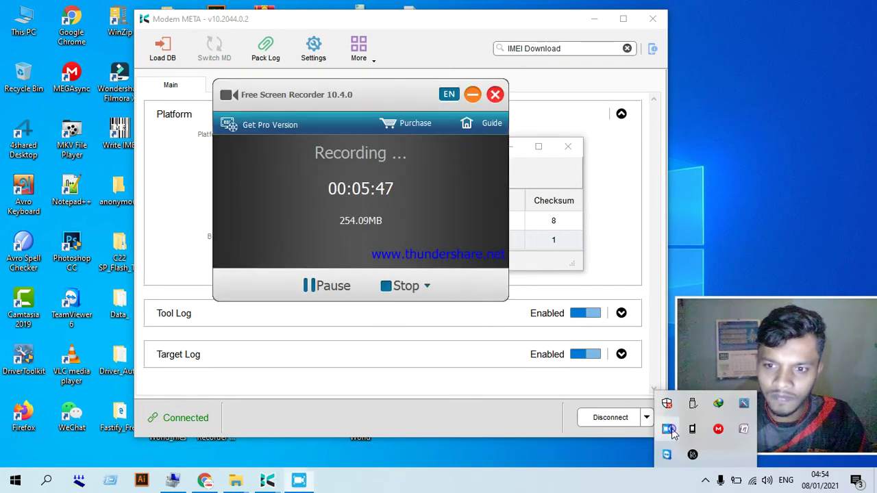